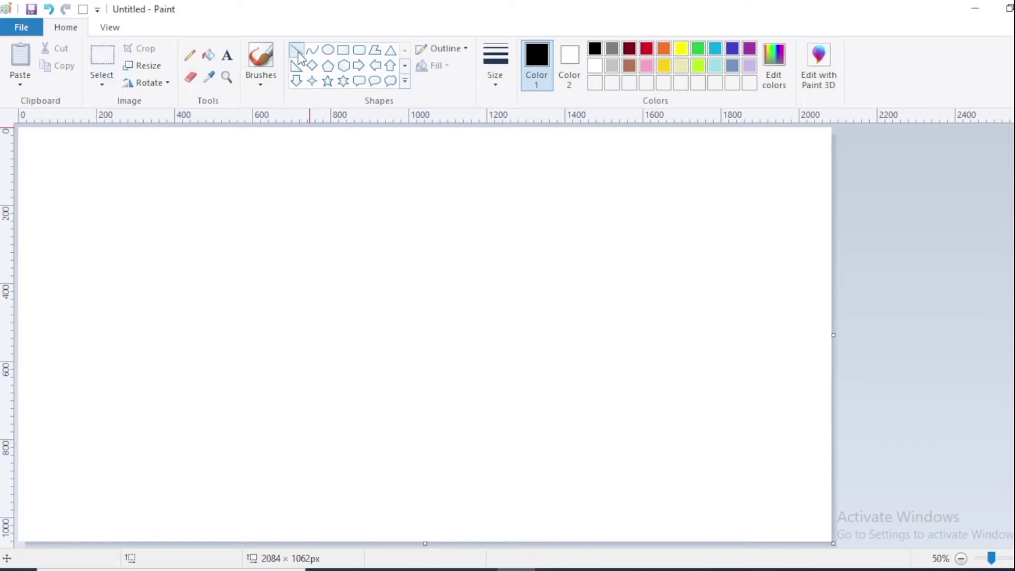
Step: Draw a ground line about 1953 px long near the canvas's lower edge and a wall rectangle about 981 × 423 px standing on it
{"action": "left_click_drag", "start_coordinate": [39, 522], "coordinate": [801, 523]}
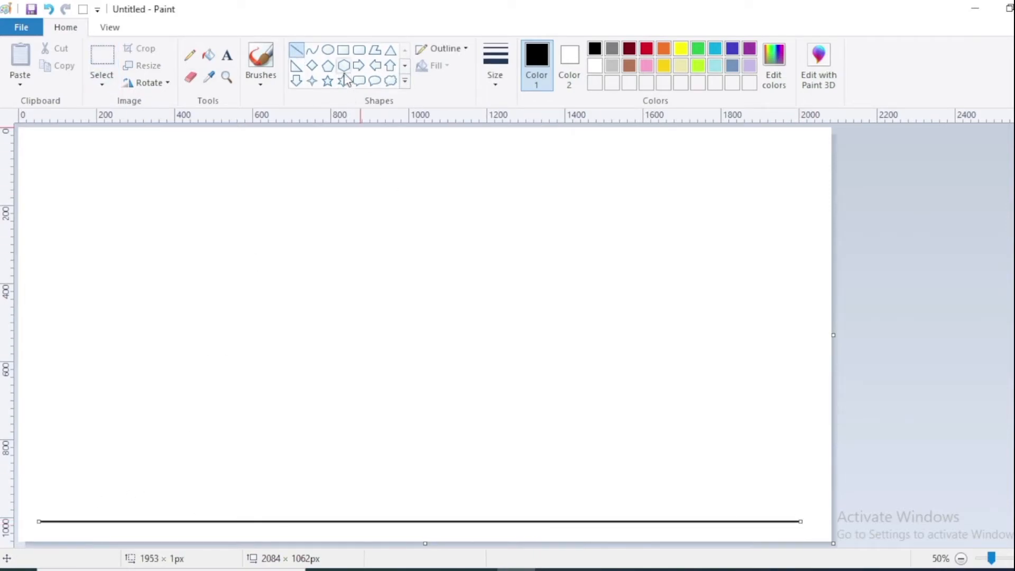
{"action": "left_click", "coordinate": [343, 50]}
{"action": "left_click_drag", "start_coordinate": [369, 357], "coordinate": [752, 521]}
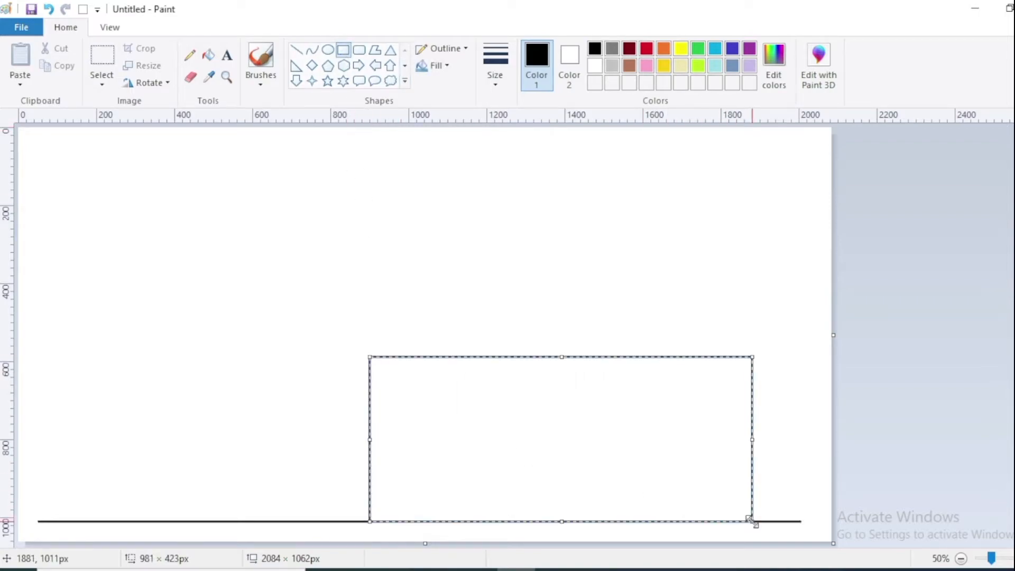
Step: Draw a gable triangle about 1023 × 483 px on the wall, slightly overhanging both sides
{"action": "left_click", "coordinate": [390, 50]}
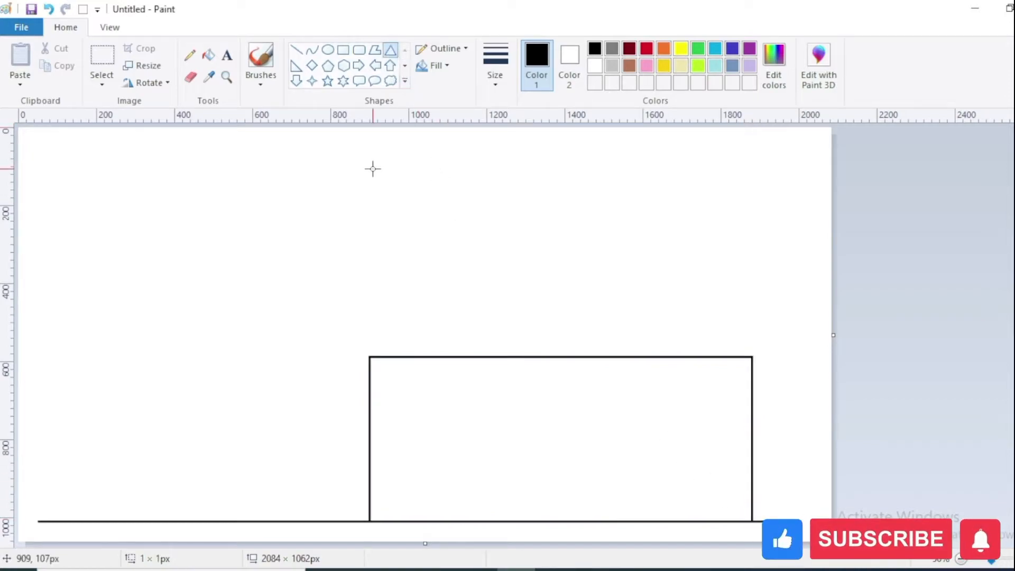
{"action": "left_click_drag", "start_coordinate": [372, 170], "coordinate": [769, 357]}
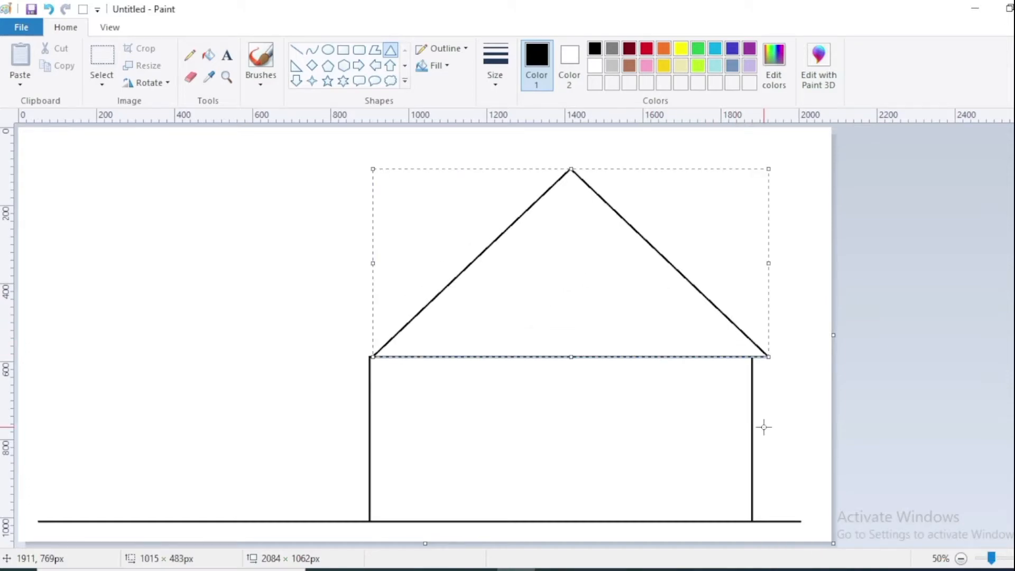
Step: Draw two roof-edge lines parallel to the gable's right slope, close their eave end, and mirror the outer line along the left slope
{"action": "left_click", "coordinate": [296, 50]}
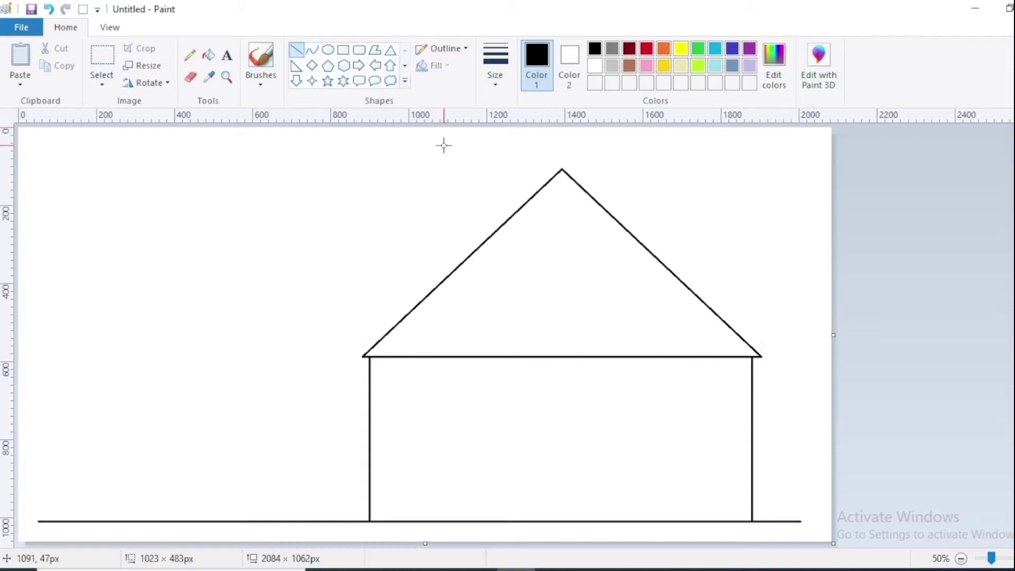
{"action": "left_click_drag", "start_coordinate": [561, 152], "coordinate": [752, 374]}
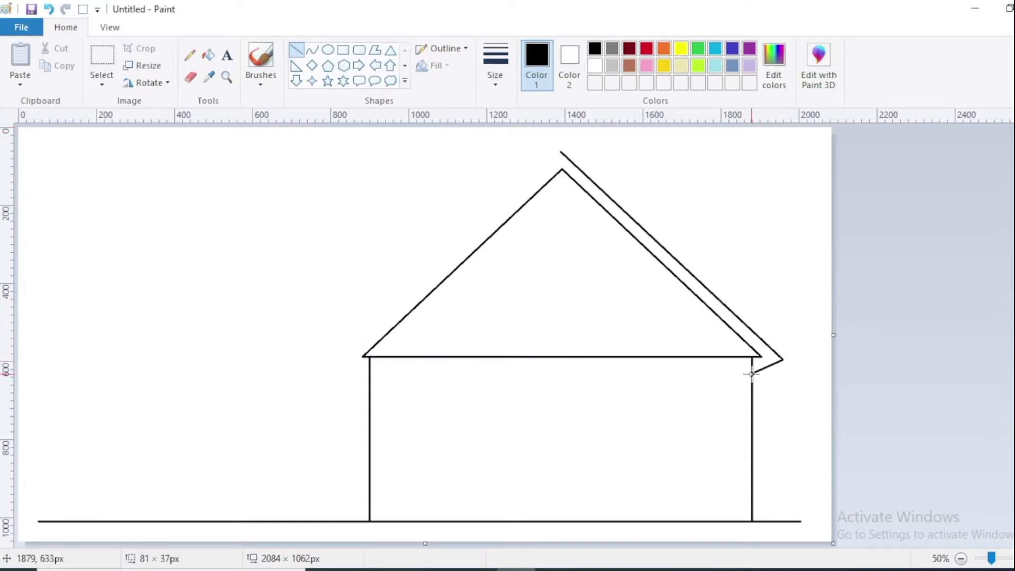
{"action": "left_click_drag", "start_coordinate": [559, 132], "coordinate": [786, 346]}
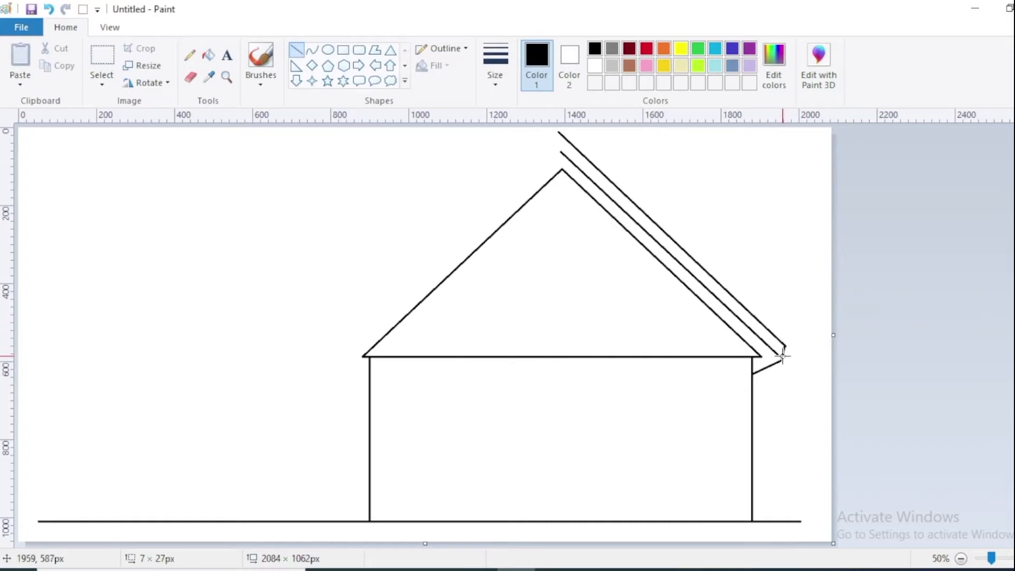
{"action": "left_click_drag", "start_coordinate": [559, 132], "coordinate": [327, 352]}
Step: Add the inner left slope line and extend the roof edge leftward as a two-band horizontal eave, cleaning up its corner
{"action": "mouse_move", "coordinate": [561, 151]}
{"action": "left_mouse_down"}
{"action": "mouse_move", "coordinate": [335, 363]}
{"action": "mouse_move", "coordinate": [47, 366]}
{"action": "left_mouse_up"}
{"action": "left_click_drag", "start_coordinate": [328, 351], "coordinate": [51, 349]}
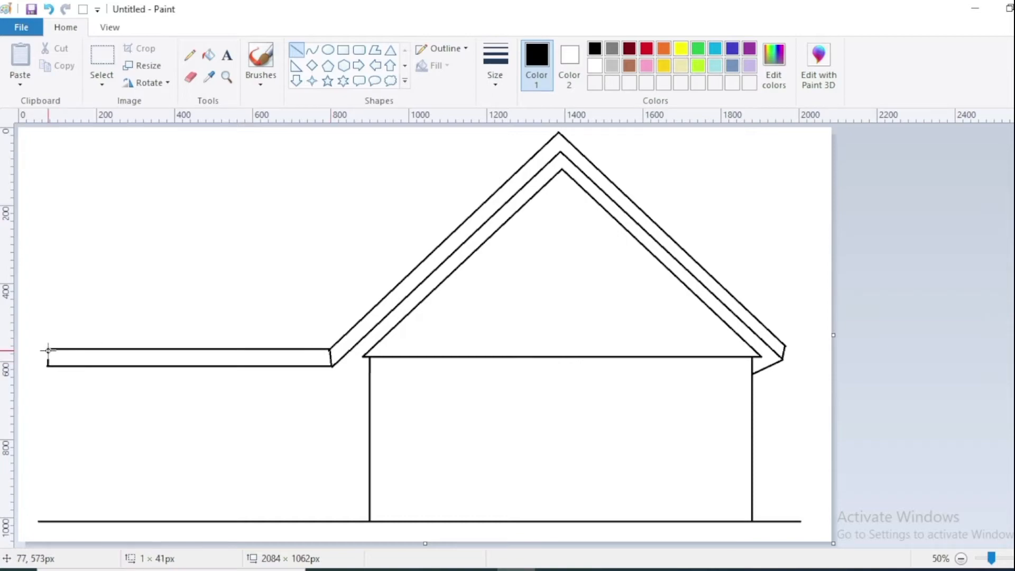
{"action": "mouse_move", "coordinate": [49, 365]}
{"action": "left_mouse_down"}
{"action": "mouse_move", "coordinate": [57, 379]}
{"action": "mouse_move", "coordinate": [340, 378]}
{"action": "left_mouse_up"}
{"action": "left_click_drag", "start_coordinate": [332, 366], "coordinate": [341, 379]}
{"action": "left_click", "coordinate": [191, 80]}
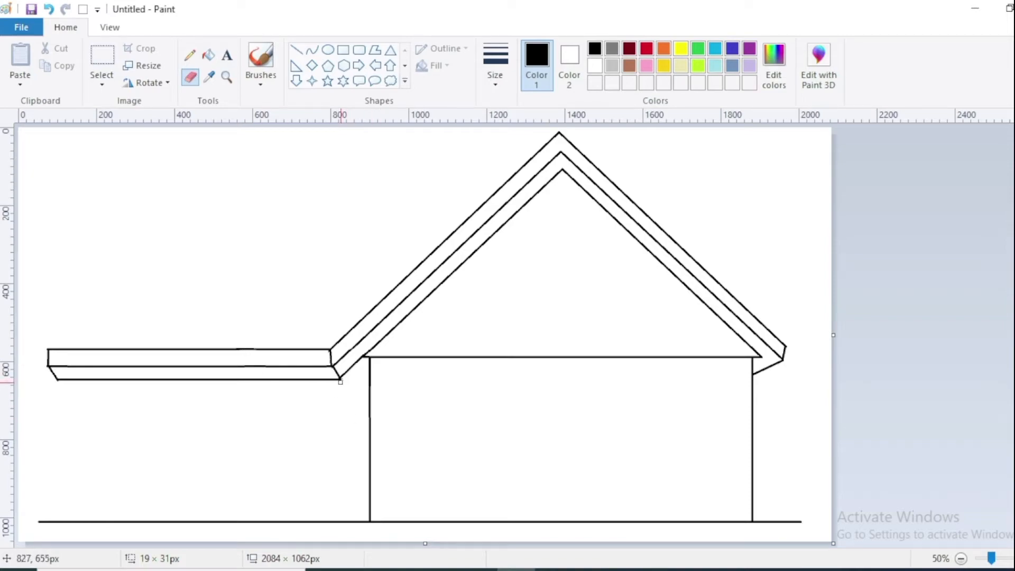
Step: Draw a post about 365 px tall from the left eave to the ground and outline the main roof behind the gable
{"action": "left_click", "coordinate": [297, 50]}
{"action": "left_click_drag", "start_coordinate": [58, 410], "coordinate": [55, 522]}
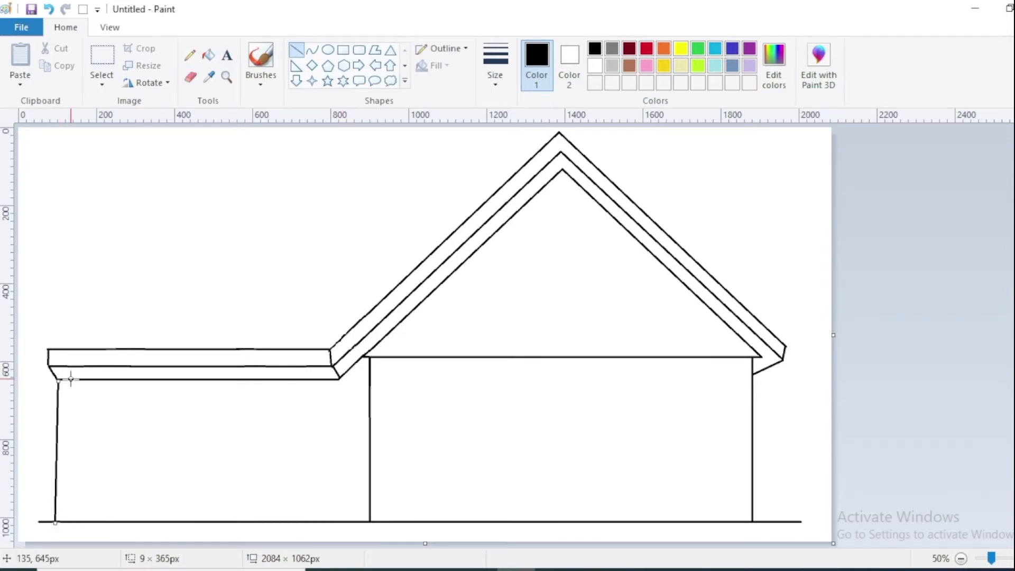
{"action": "left_click_drag", "start_coordinate": [70, 380], "coordinate": [68, 524]}
{"action": "mouse_move", "coordinate": [48, 349]}
{"action": "left_mouse_down"}
{"action": "mouse_move", "coordinate": [120, 245]}
{"action": "mouse_move", "coordinate": [163, 149]}
{"action": "mouse_move", "coordinate": [150, 154]}
{"action": "mouse_move", "coordinate": [716, 156]}
{"action": "mouse_move", "coordinate": [771, 330]}
{"action": "left_mouse_up"}
Step: Draw a rectangular door on the front wall with an inner panel outline and a T-shaped handle
{"action": "left_click", "coordinate": [343, 50]}
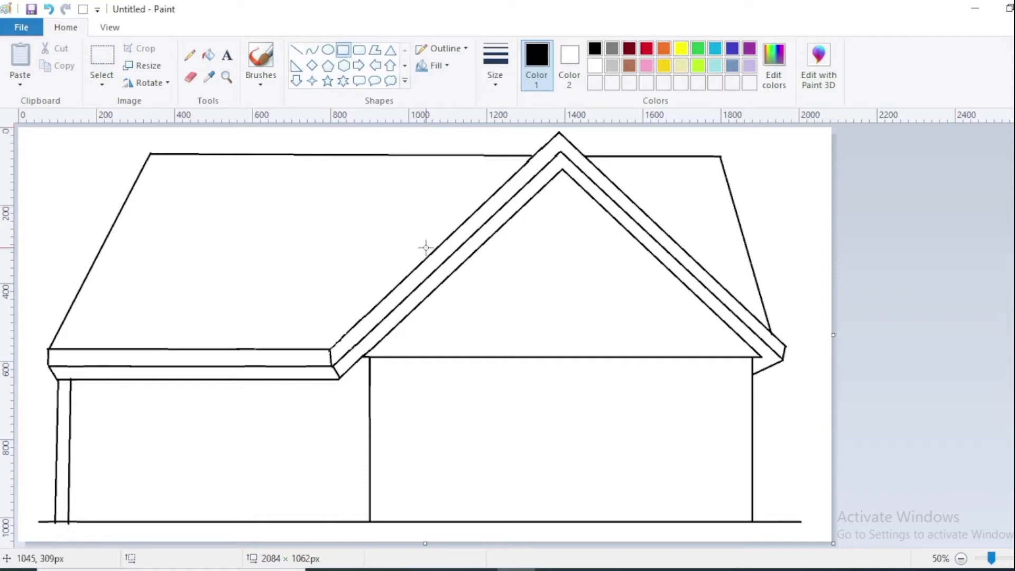
{"action": "left_click_drag", "start_coordinate": [423, 392], "coordinate": [520, 520]}
{"action": "left_click_drag", "start_coordinate": [520, 521], "coordinate": [520, 522]}
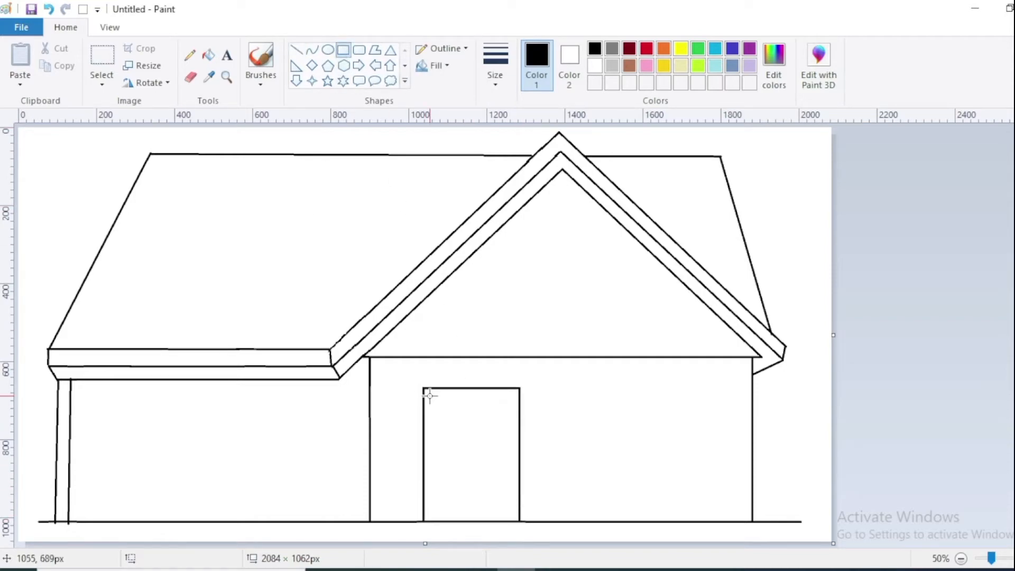
{"action": "left_click_drag", "start_coordinate": [430, 402], "coordinate": [519, 516]}
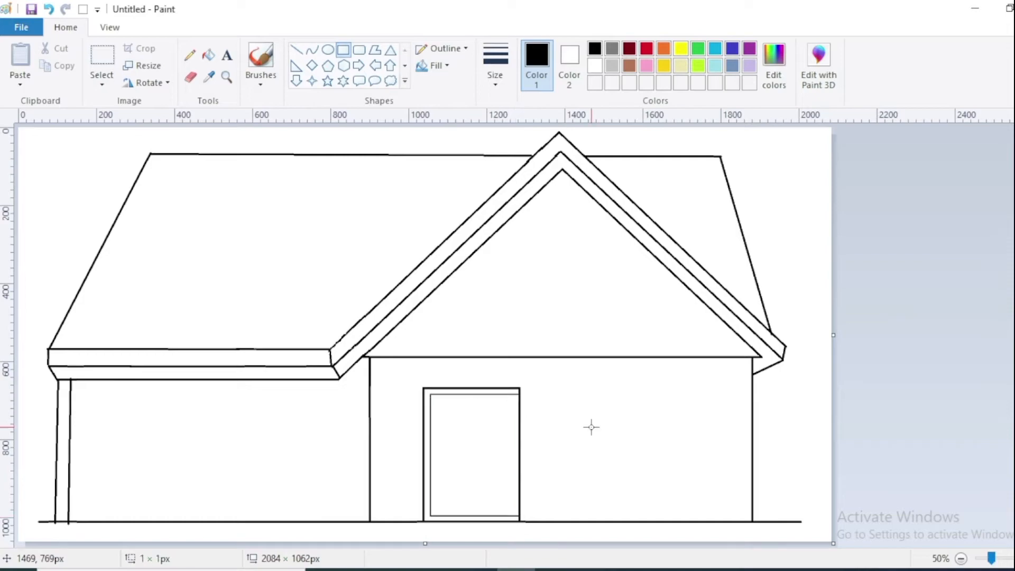
{"action": "mouse_move", "coordinate": [493, 455]}
{"action": "left_mouse_down"}
{"action": "mouse_move", "coordinate": [515, 456]}
{"action": "mouse_move", "coordinate": [505, 464]}
{"action": "left_mouse_up"}
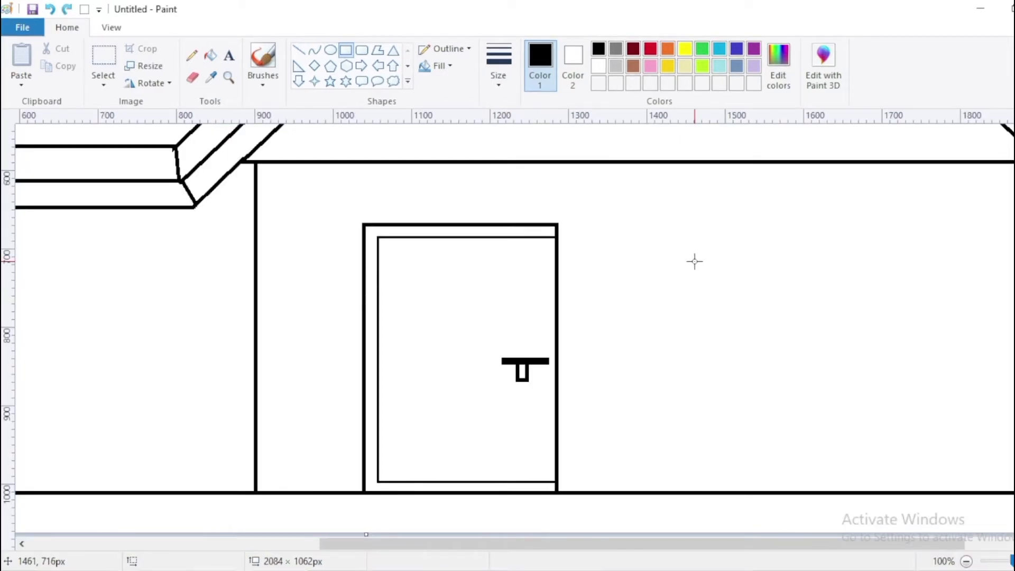
Step: Draw a window beside the door as two nested rectangles divided by two narrow vertical mullions
{"action": "left_click_drag", "start_coordinate": [694, 261], "coordinate": [945, 426]}
{"action": "left_click", "coordinate": [705, 272]}
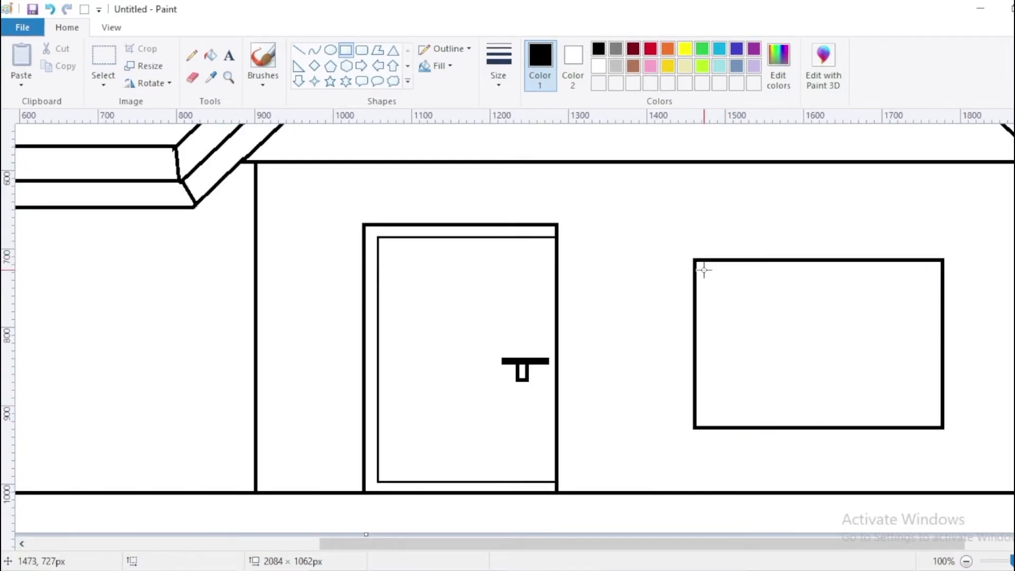
{"action": "left_click_drag", "start_coordinate": [704, 270], "coordinate": [934, 418]}
{"action": "left_click", "coordinate": [734, 271]}
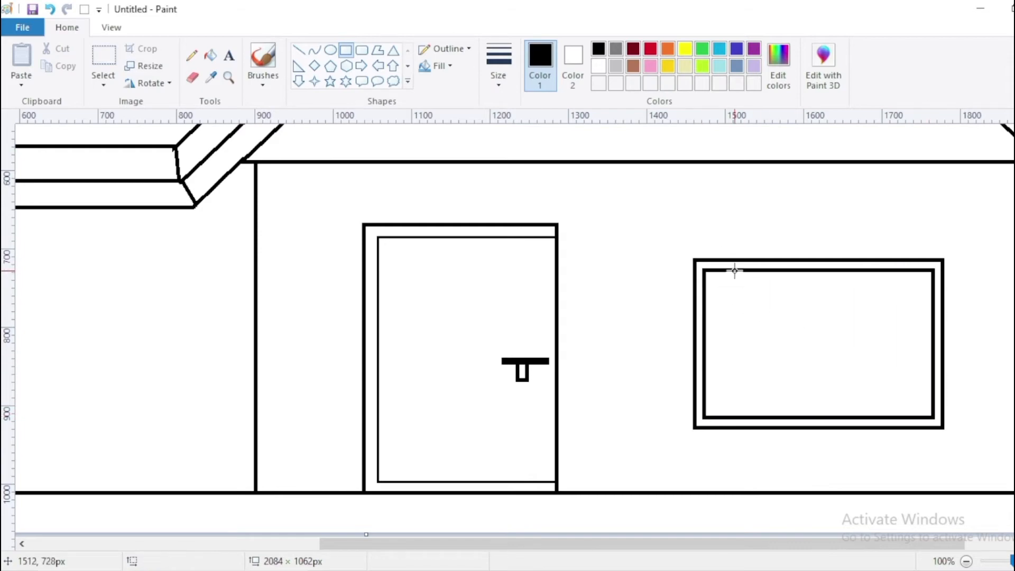
{"action": "left_click_drag", "start_coordinate": [763, 270], "coordinate": [773, 418]}
{"action": "left_click_drag", "start_coordinate": [852, 271], "coordinate": [862, 423]}
Step: Draw a triangular canopy about 401 × 191 px resting on the upper edge of the window beside the door
{"action": "left_click", "coordinate": [393, 51]}
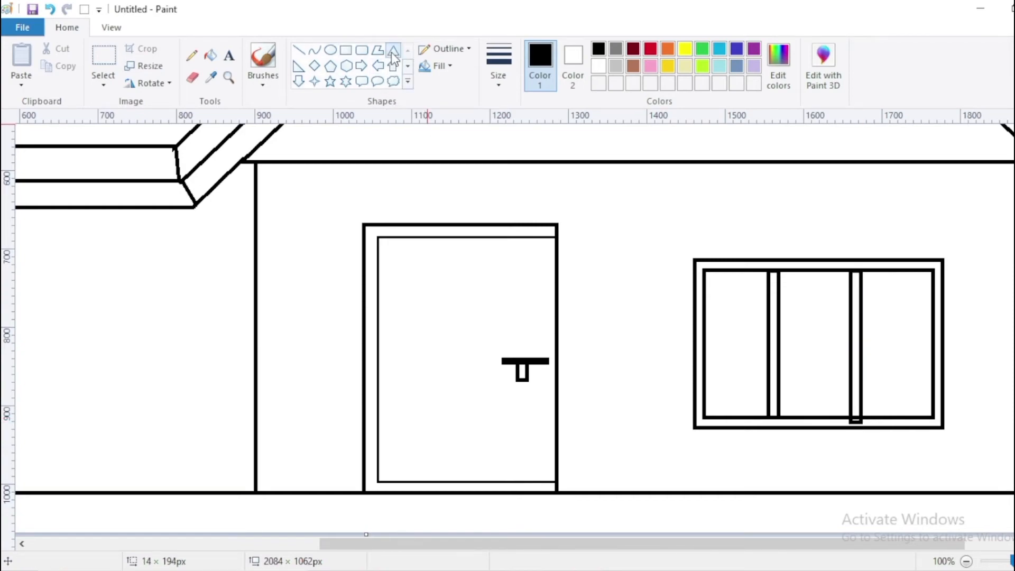
{"action": "scroll", "coordinate": [666, 174], "scroll_direction": "up", "scroll_amount": 2}
{"action": "left_click_drag", "start_coordinate": [665, 170], "coordinate": [978, 319]}
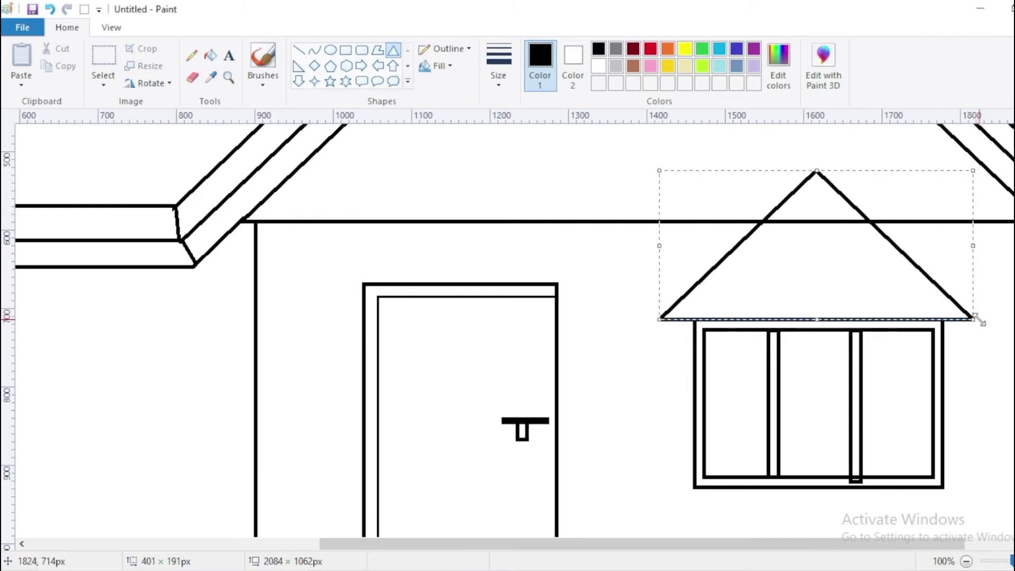
{"action": "left_click", "coordinate": [619, 261]}
Step: Draw a smaller triangle about 347 × 167 px inside the canopy and give it a solid fill
{"action": "left_click_drag", "start_coordinate": [791, 211], "coordinate": [1009, 338]}
{"action": "left_click_drag", "start_coordinate": [969, 281], "coordinate": [885, 257]}
{"action": "left_click_drag", "start_coordinate": [709, 250], "coordinate": [678, 252]}
{"action": "left_click_drag", "start_coordinate": [926, 250], "coordinate": [954, 250]}
{"action": "left_click_drag", "start_coordinate": [677, 250], "coordinate": [683, 251]}
{"action": "left_click_drag", "start_coordinate": [819, 313], "coordinate": [819, 319]}
{"action": "left_click_drag", "start_coordinate": [819, 186], "coordinate": [819, 189]}
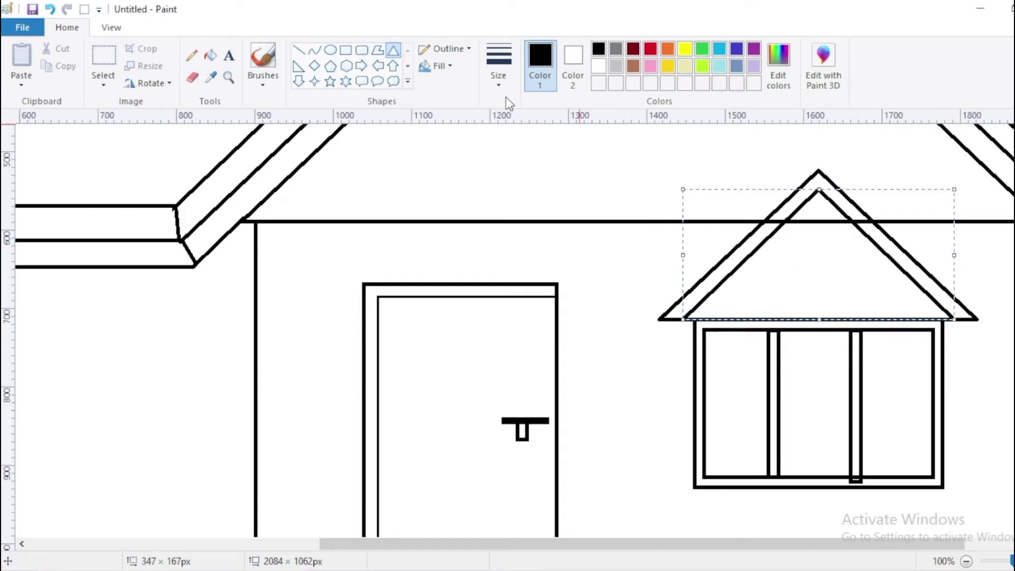
{"action": "left_click", "coordinate": [449, 66]}
{"action": "left_click", "coordinate": [452, 101]}
Step: Draw short angled lines across both lower ends of the canopy's sloping bands
{"action": "left_click", "coordinate": [298, 50]}
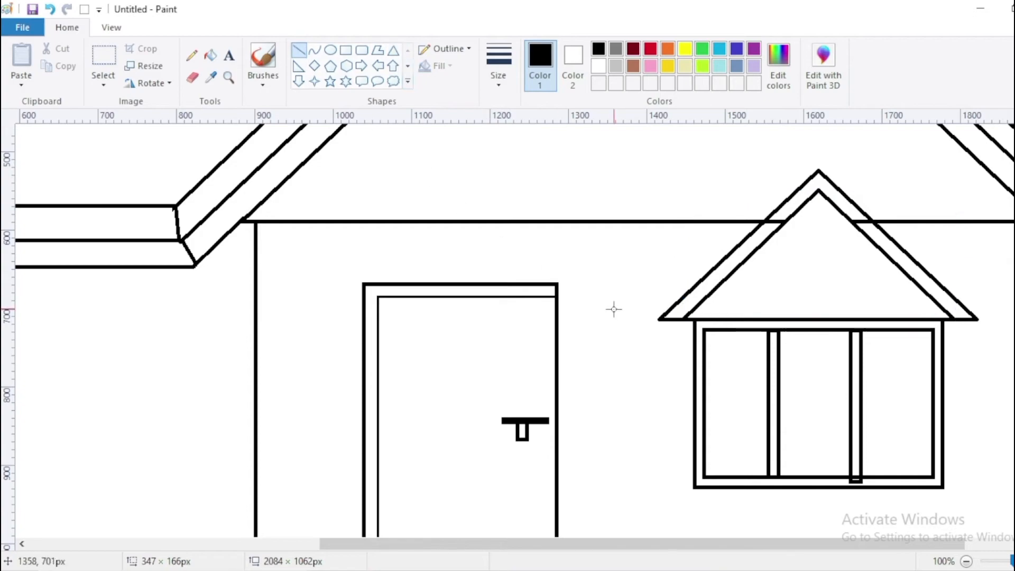
{"action": "left_click_drag", "start_coordinate": [675, 305], "coordinate": [684, 317]}
{"action": "left_click_drag", "start_coordinate": [961, 304], "coordinate": [955, 317]}
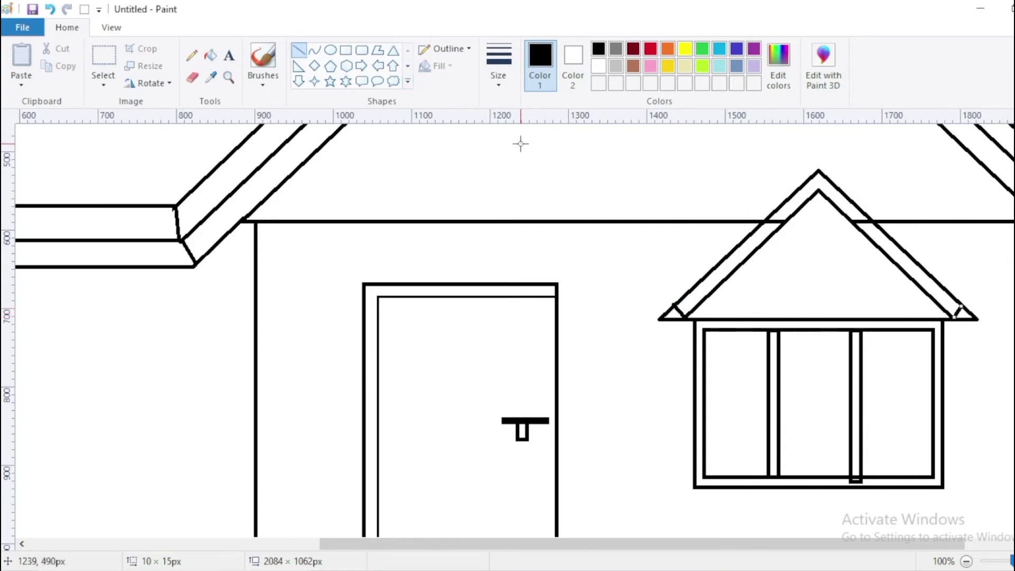
Step: Erase the canopy's outer corner tips, its leftover base line, and the wall line crossing its sloping bands
{"action": "left_click", "coordinate": [192, 77]}
{"action": "left_click_drag", "start_coordinate": [668, 308], "coordinate": [672, 339]}
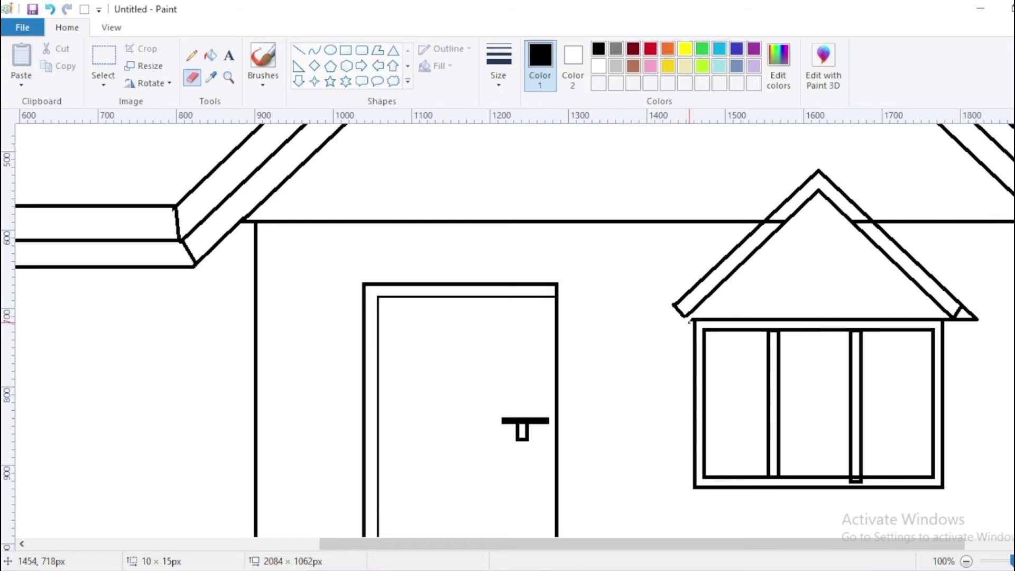
{"action": "left_click_drag", "start_coordinate": [966, 310], "coordinate": [953, 324]}
{"action": "left_click_drag", "start_coordinate": [778, 222], "coordinate": [774, 222]}
{"action": "left_click_drag", "start_coordinate": [860, 221], "coordinate": [867, 221]}
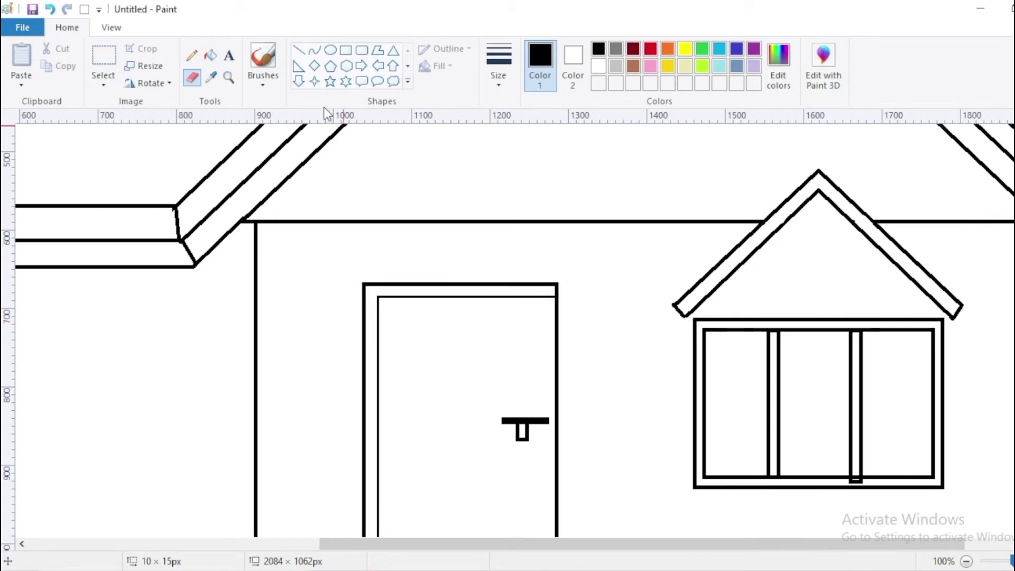
Step: Add a line parallel to the canopy's right inner slope and a narrow side face along the window's left edge
{"action": "left_click", "coordinate": [299, 51]}
{"action": "mouse_move", "coordinate": [811, 200]}
{"action": "left_mouse_down"}
{"action": "mouse_move", "coordinate": [949, 319]}
{"action": "mouse_move", "coordinate": [949, 331]}
{"action": "left_mouse_up"}
{"action": "left_click", "coordinate": [985, 330]}
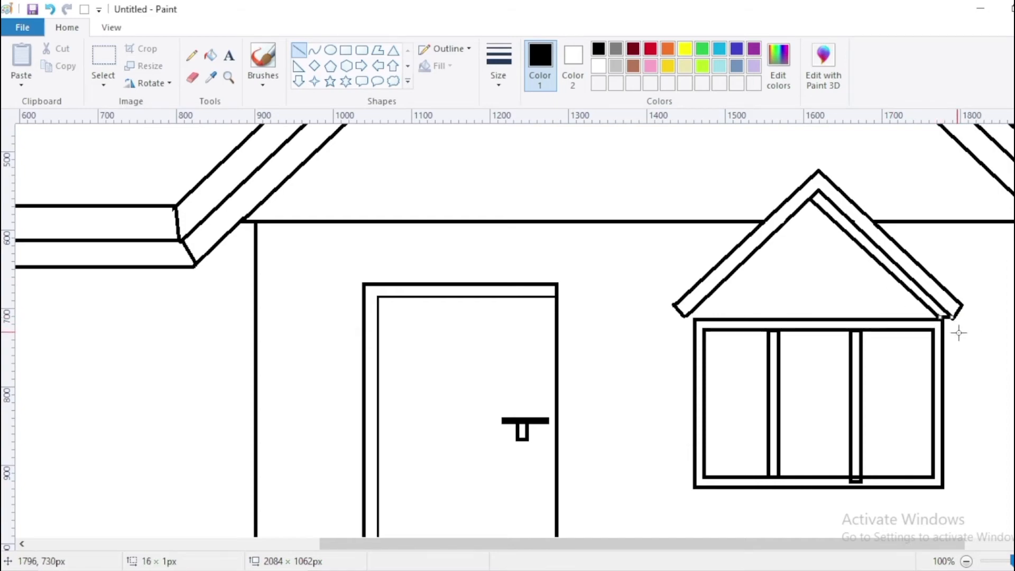
{"action": "mouse_move", "coordinate": [694, 319]}
{"action": "left_mouse_down"}
{"action": "mouse_move", "coordinate": [683, 323]}
{"action": "mouse_move", "coordinate": [682, 486]}
{"action": "mouse_move", "coordinate": [691, 487]}
{"action": "mouse_move", "coordinate": [682, 487]}
{"action": "left_mouse_up"}
Step: Draw a window frame about 264 × 215 px on the wall beneath the left eave, with a second rectangle nested inside
{"action": "left_click_drag", "start_coordinate": [606, 544], "coordinate": [327, 545]}
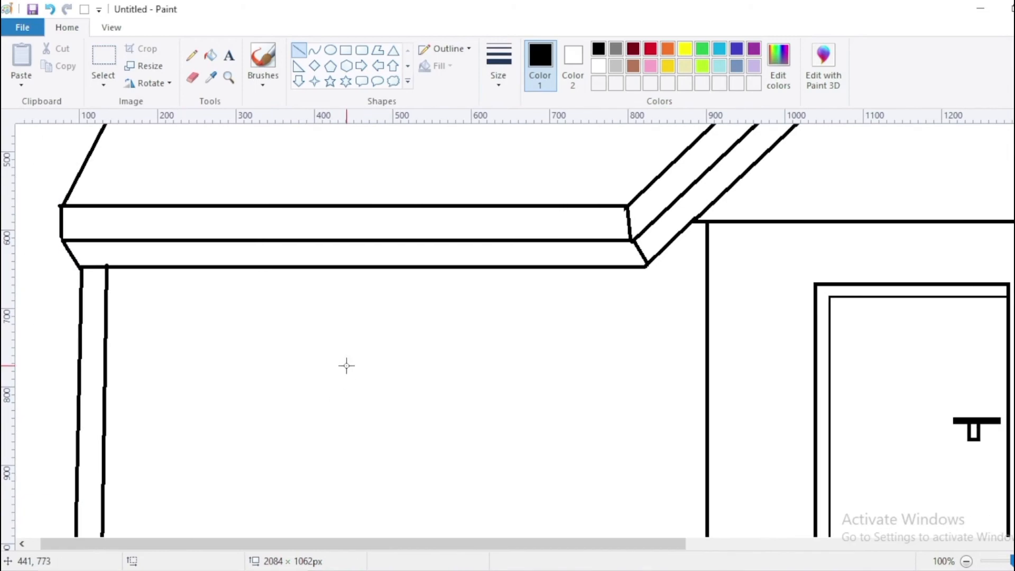
{"action": "left_click", "coordinate": [346, 53]}
{"action": "left_click_drag", "start_coordinate": [181, 336], "coordinate": [388, 505]}
{"action": "left_click_drag", "start_coordinate": [291, 435], "coordinate": [323, 437]}
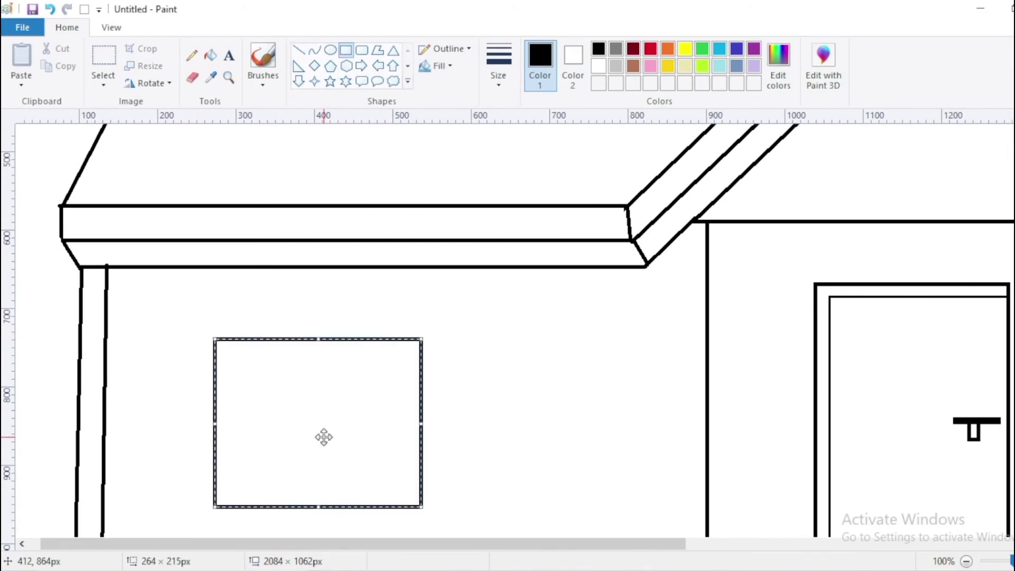
{"action": "left_click", "coordinate": [464, 409]}
{"action": "left_click_drag", "start_coordinate": [225, 351], "coordinate": [411, 495]}
{"action": "left_click", "coordinate": [481, 405]}
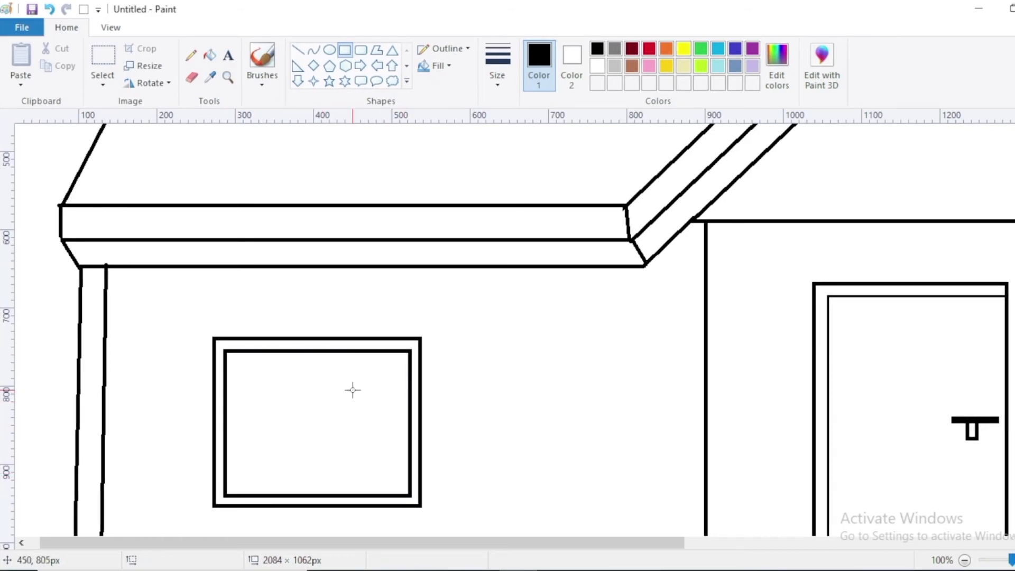
Step: Add a rectangle about 224 × 174 px inside the left window, offset from its left and lower edges, and a central vertical mullion
{"action": "left_click_drag", "start_coordinate": [235, 352], "coordinate": [409, 486]}
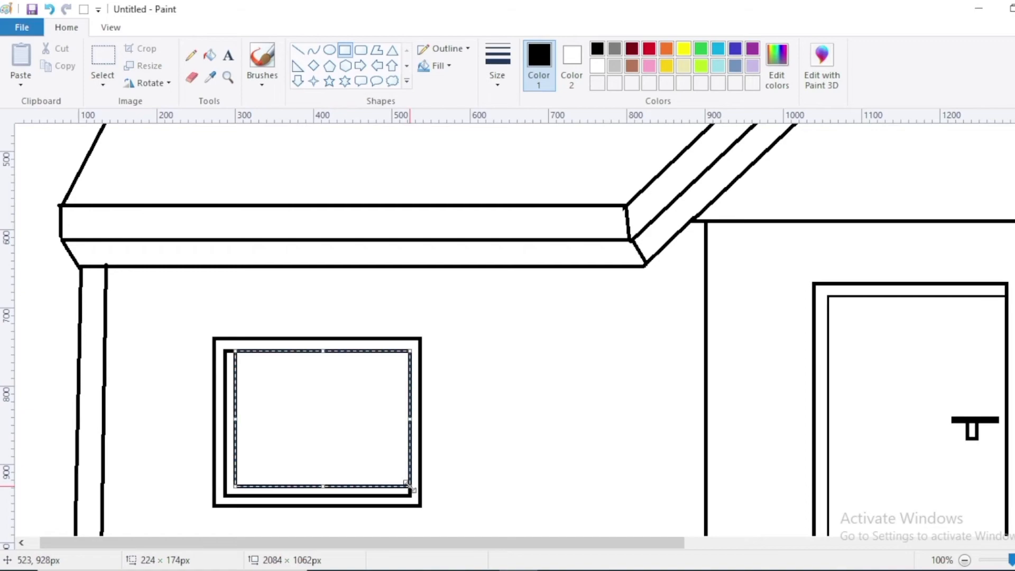
{"action": "left_click", "coordinate": [491, 467]}
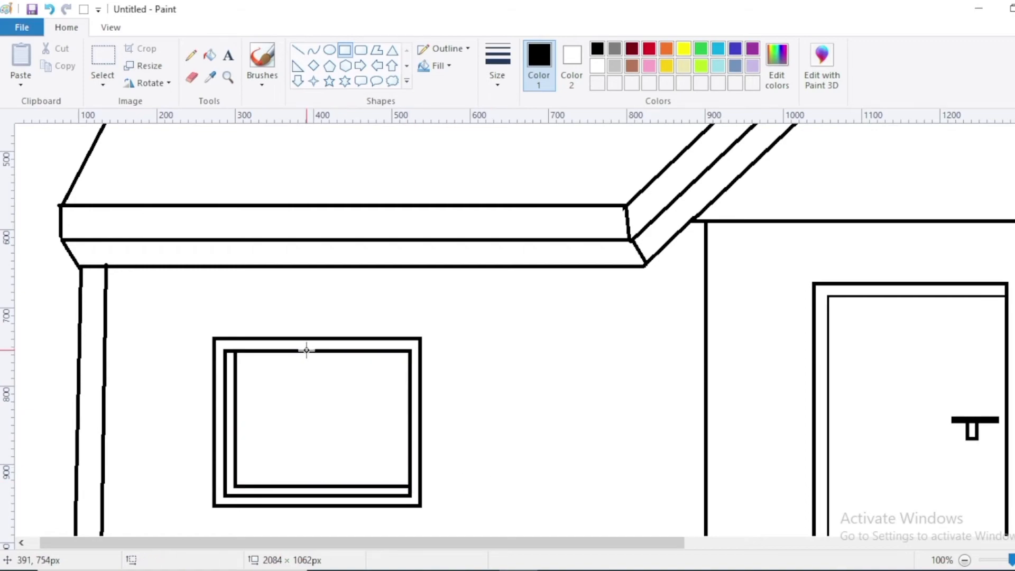
{"action": "left_click_drag", "start_coordinate": [306, 350], "coordinate": [326, 486]}
{"action": "left_click_drag", "start_coordinate": [308, 423], "coordinate": [315, 423]}
{"action": "left_click", "coordinate": [482, 451]}
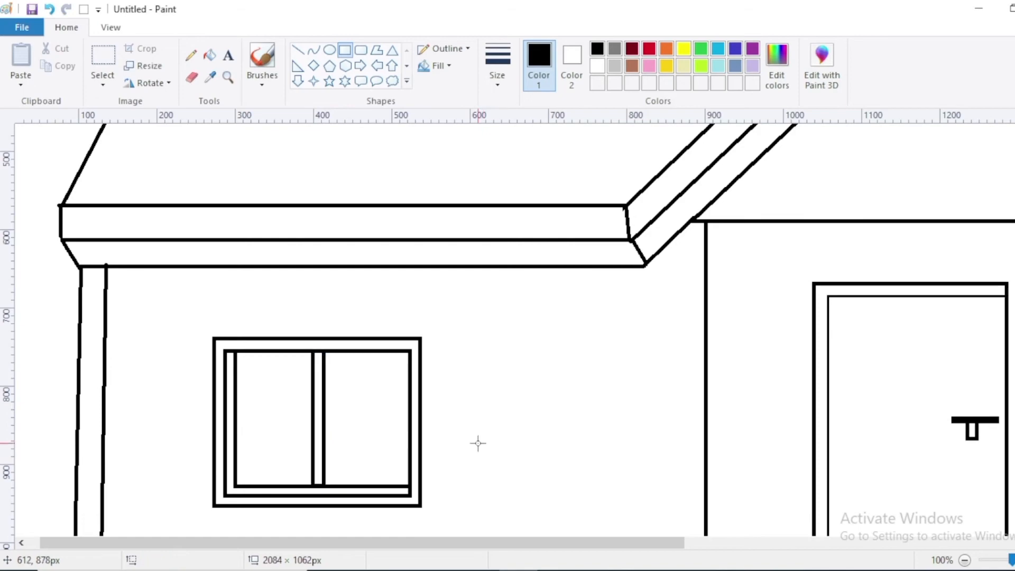
Step: Fill the L-shaped recess along the left window's inner left and lower edges with black
{"action": "left_click", "coordinate": [210, 54]}
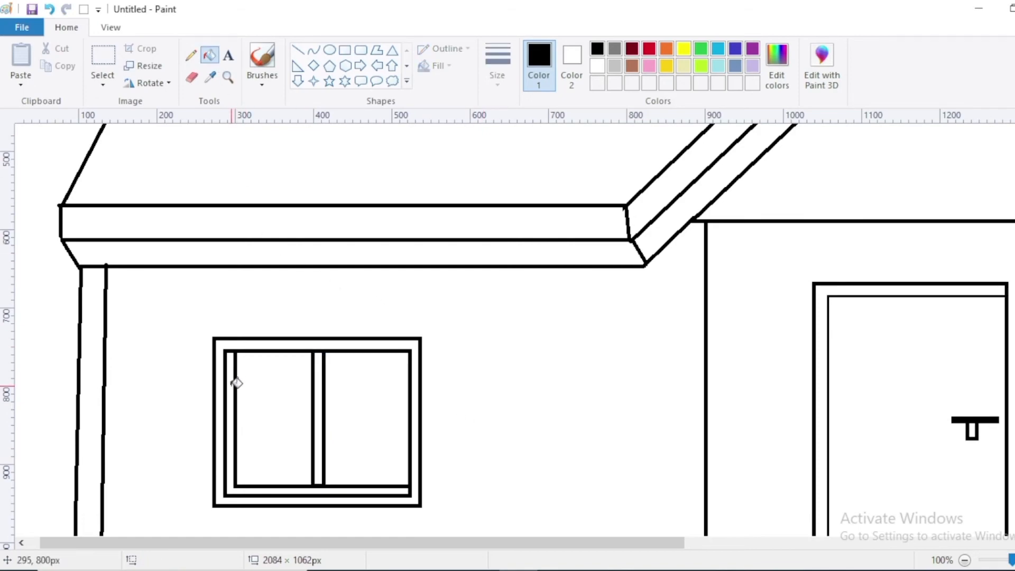
{"action": "left_click", "coordinate": [233, 383]}
Step: Draw a narrow side face along the left window's right edge and fill it with black
{"action": "left_click", "coordinate": [298, 51]}
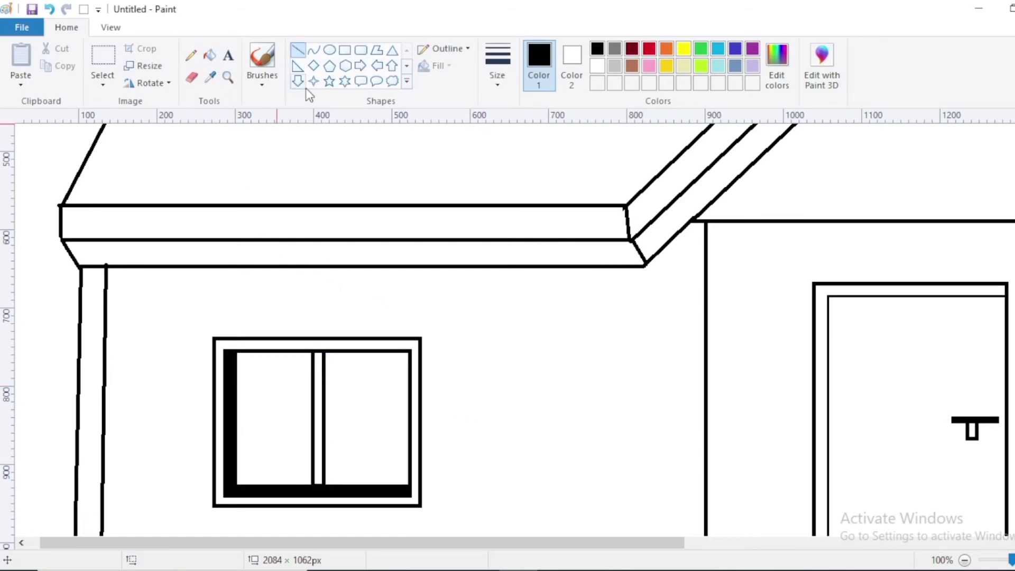
{"action": "left_click_drag", "start_coordinate": [422, 339], "coordinate": [429, 506]}
{"action": "left_click", "coordinate": [443, 361]}
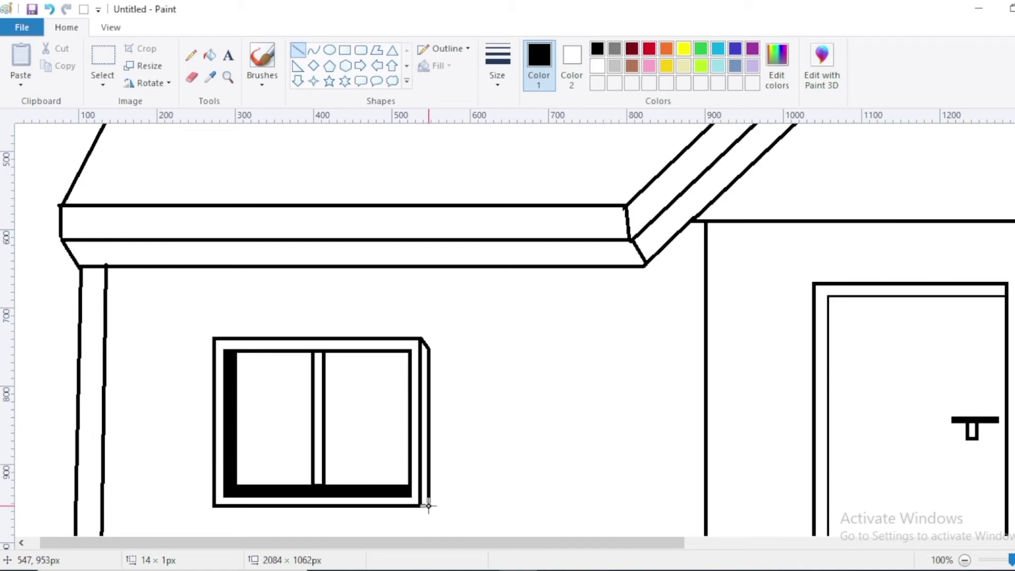
{"action": "left_click", "coordinate": [471, 493]}
{"action": "left_click", "coordinate": [212, 55]}
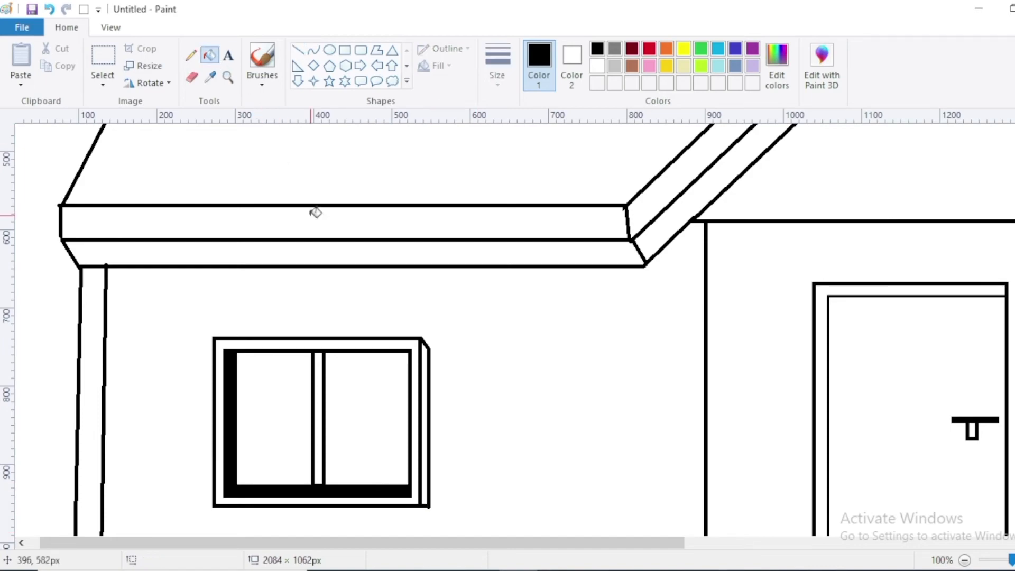
{"action": "scroll", "coordinate": [432, 403], "scroll_direction": "down", "scroll_amount": 1}
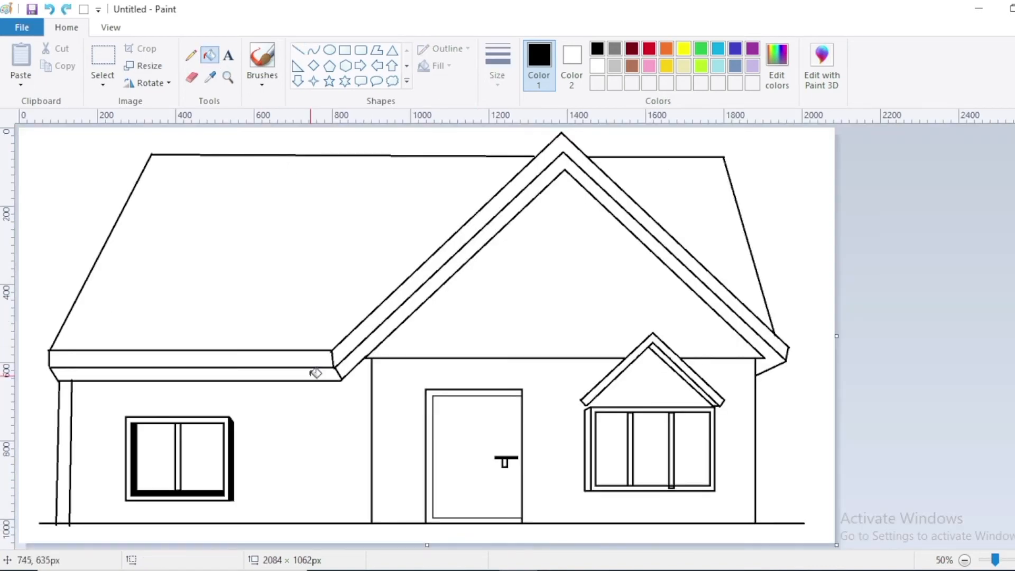
Step: Fill the undersides of the left eave, main gable and small gable, plus the right window's left side face, with black
{"action": "left_click", "coordinate": [315, 373]}
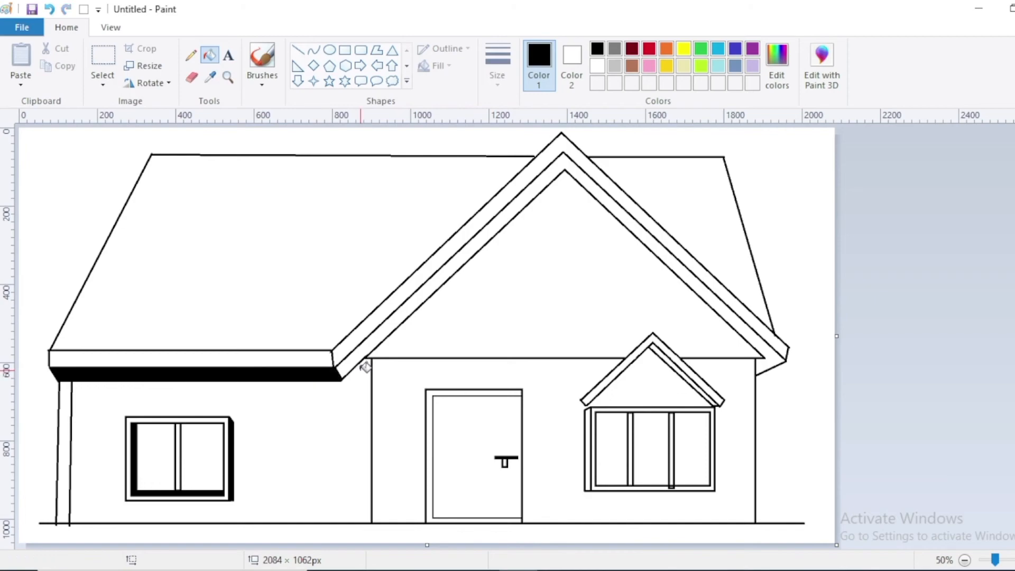
{"action": "left_click", "coordinate": [379, 342]}
{"action": "left_click", "coordinate": [686, 372]}
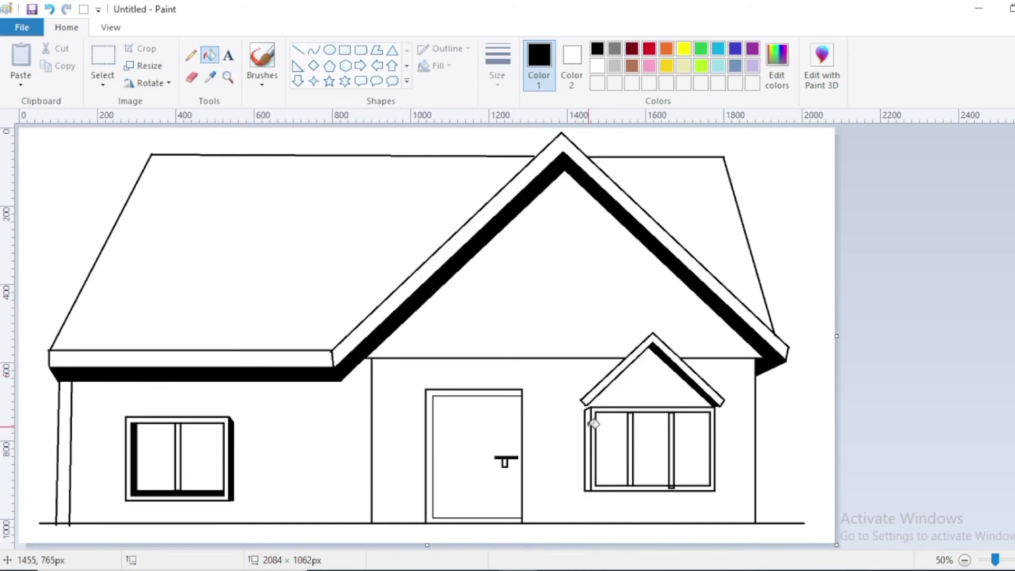
{"action": "left_click", "coordinate": [589, 422]}
Step: Close the lower-left corner of the door frame with a short diagonal line and fill the frame's left and upper strip with black
{"action": "left_click", "coordinate": [298, 52]}
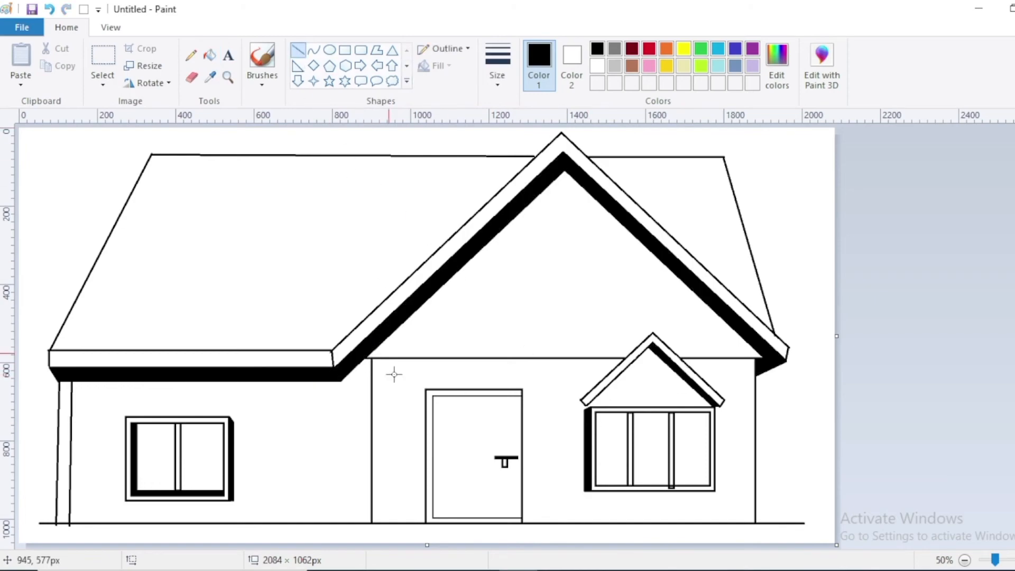
{"action": "left_click_drag", "start_coordinate": [429, 519], "coordinate": [426, 522]}
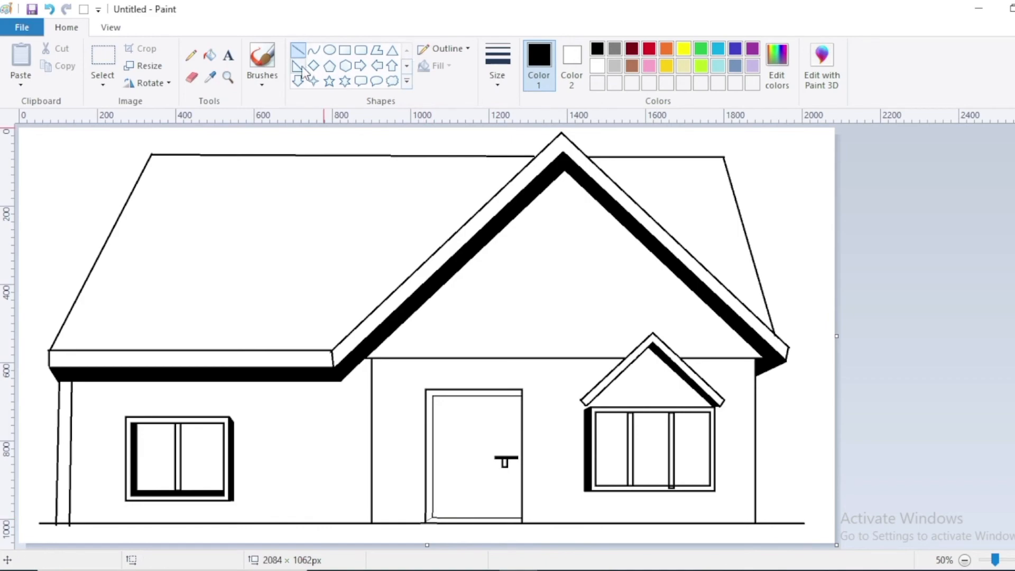
{"action": "left_click", "coordinate": [211, 57]}
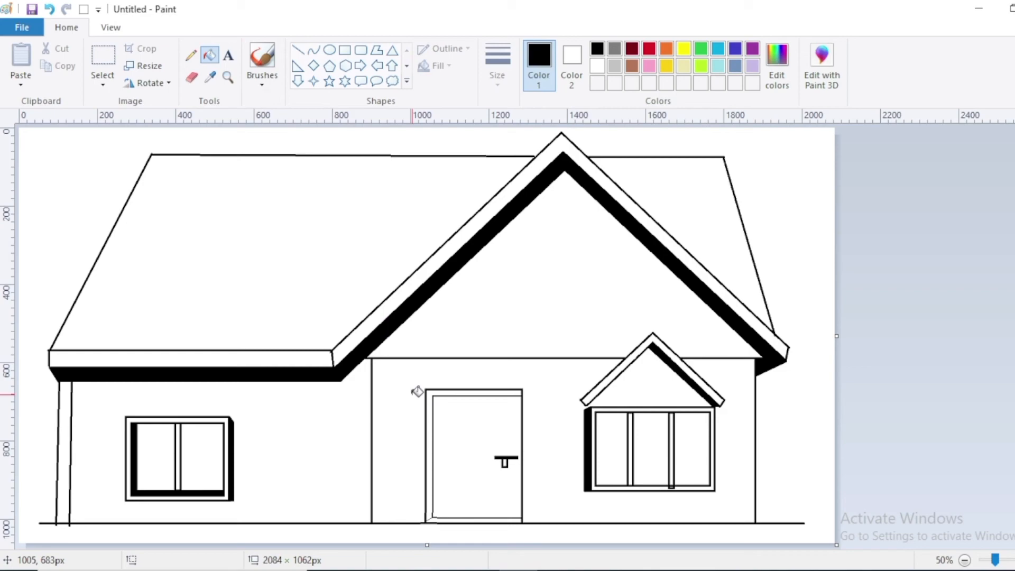
{"action": "left_click", "coordinate": [431, 417]}
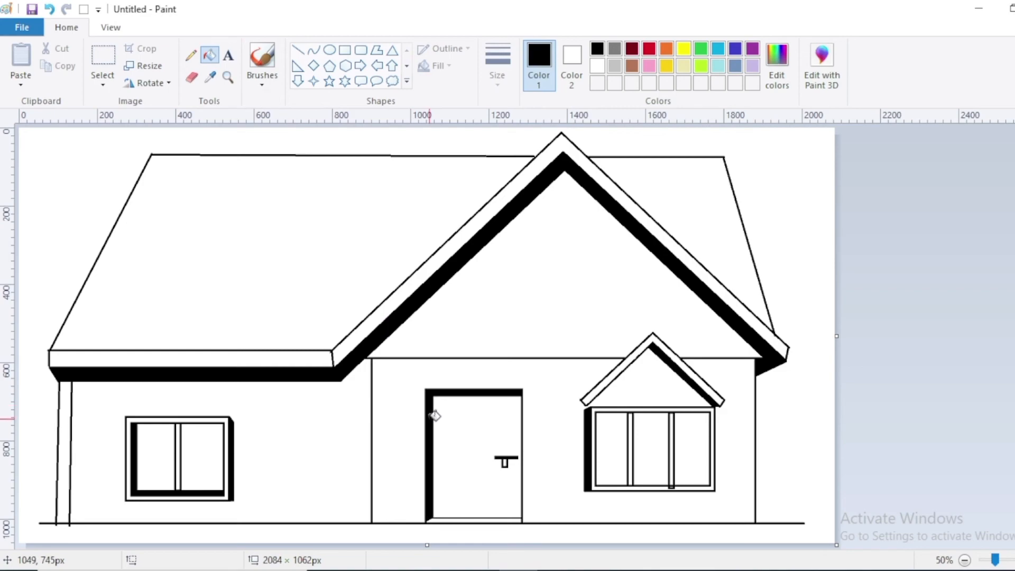
Step: Draw a vertical wall edge about 357 px long beneath the left eave's inner end, and a thin horizontal siding row across the walls at about y 721 px
{"action": "left_click", "coordinate": [298, 52]}
{"action": "left_click_drag", "start_coordinate": [341, 387], "coordinate": [342, 523]}
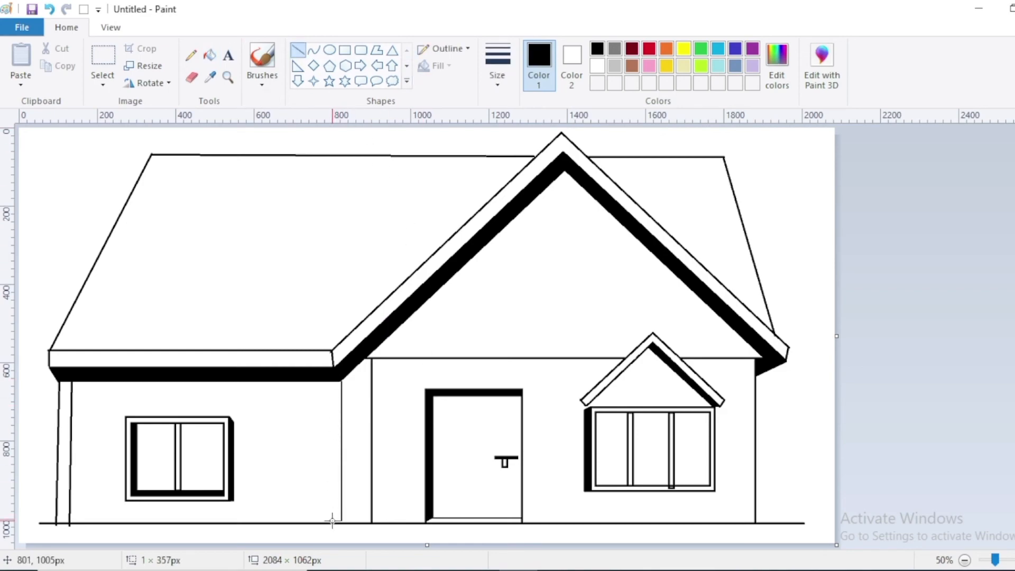
{"action": "left_click_drag", "start_coordinate": [71, 410], "coordinate": [341, 411]}
{"action": "left_click_drag", "start_coordinate": [372, 410], "coordinate": [425, 412]}
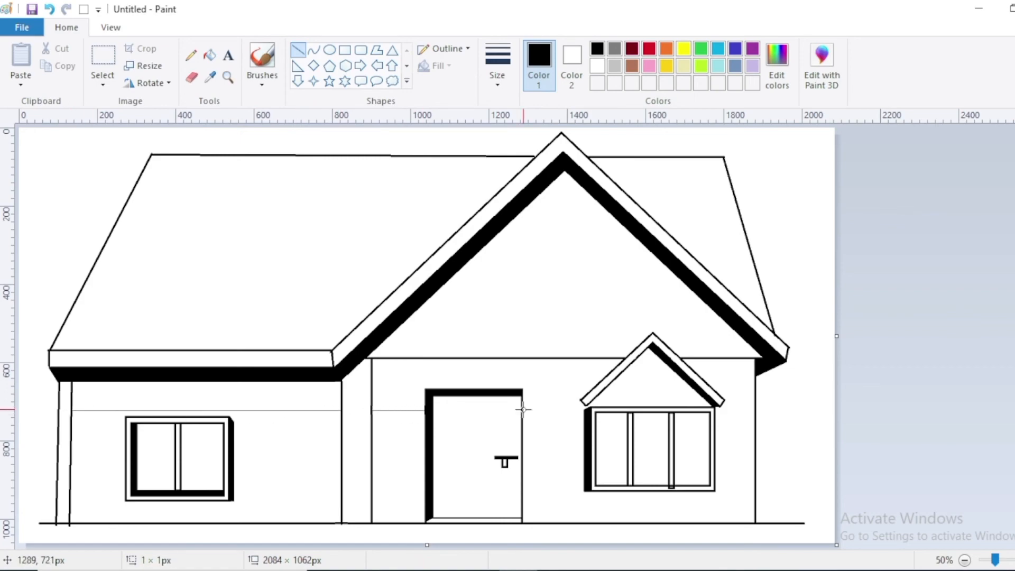
{"action": "left_click_drag", "start_coordinate": [523, 409], "coordinate": [586, 414]}
{"action": "left_click_drag", "start_coordinate": [718, 407], "coordinate": [754, 408]}
Step: Draw two more horizontal siding rows across the walls at about y 827 and 923 px, interrupted at the windows, door and wall recess
{"action": "left_click_drag", "start_coordinate": [71, 446], "coordinate": [125, 447]}
{"action": "left_click_drag", "start_coordinate": [234, 448], "coordinate": [426, 449]}
{"action": "left_click_drag", "start_coordinate": [523, 450], "coordinate": [583, 450]}
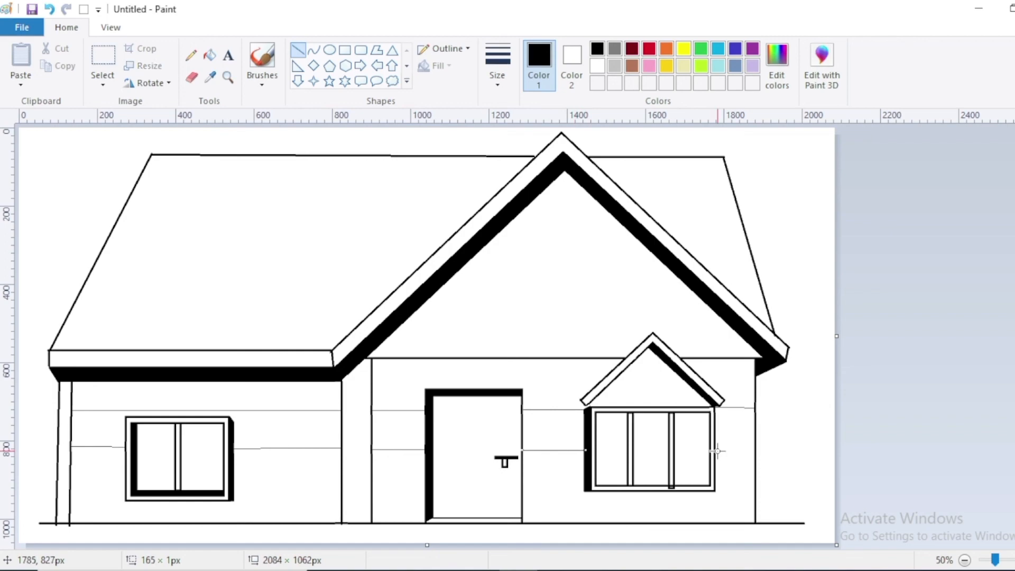
{"action": "left_click_drag", "start_coordinate": [717, 451], "coordinate": [756, 450]}
{"action": "left_click_drag", "start_coordinate": [70, 486], "coordinate": [125, 486]}
{"action": "left_click_drag", "start_coordinate": [233, 484], "coordinate": [425, 488]}
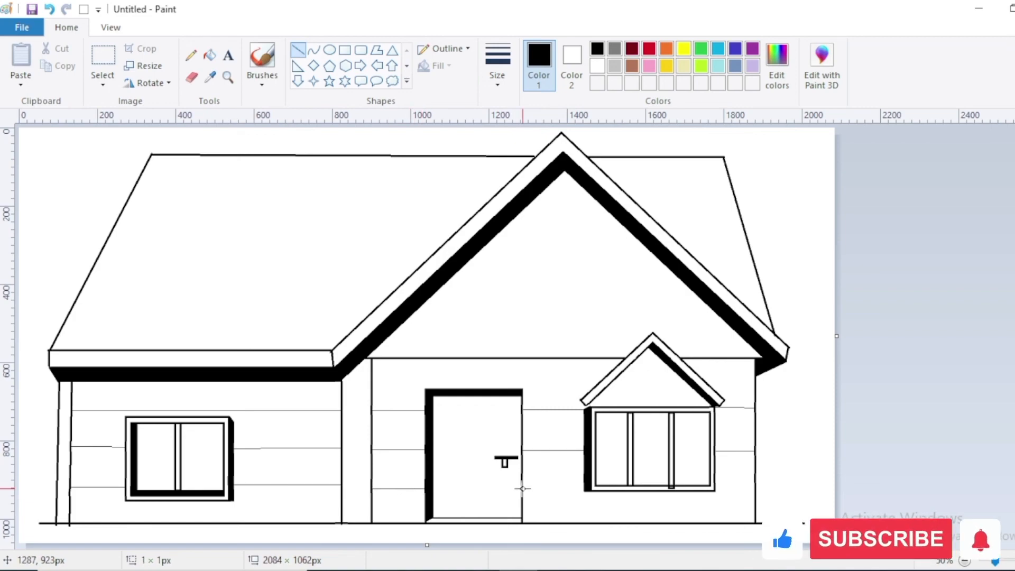
{"action": "left_click_drag", "start_coordinate": [523, 487], "coordinate": [585, 488]}
{"action": "left_click_drag", "start_coordinate": [715, 488], "coordinate": [755, 488]}
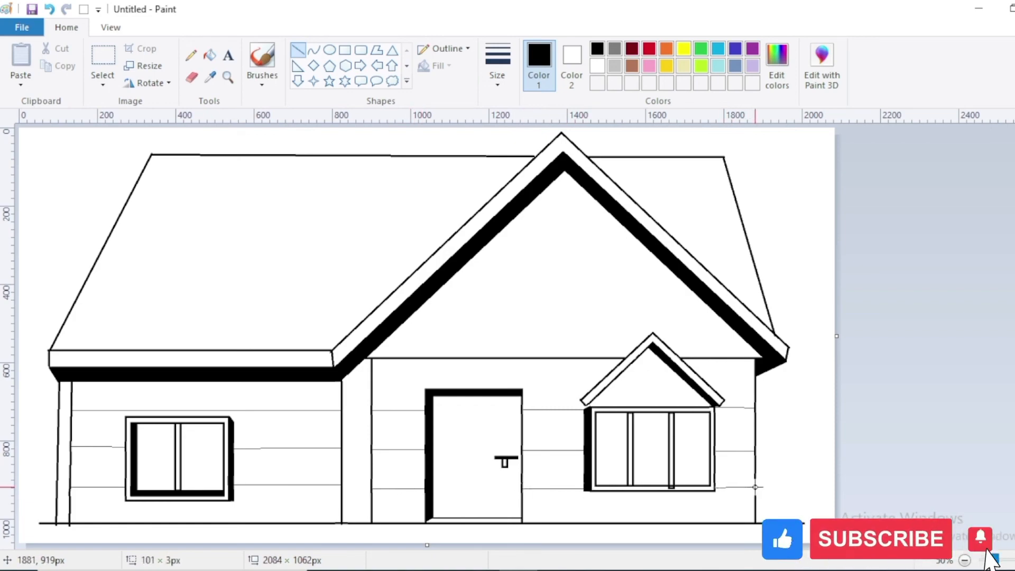
Step: Erase the ends of the left post's lines that overshoot the ground line
{"action": "left_click", "coordinate": [192, 77]}
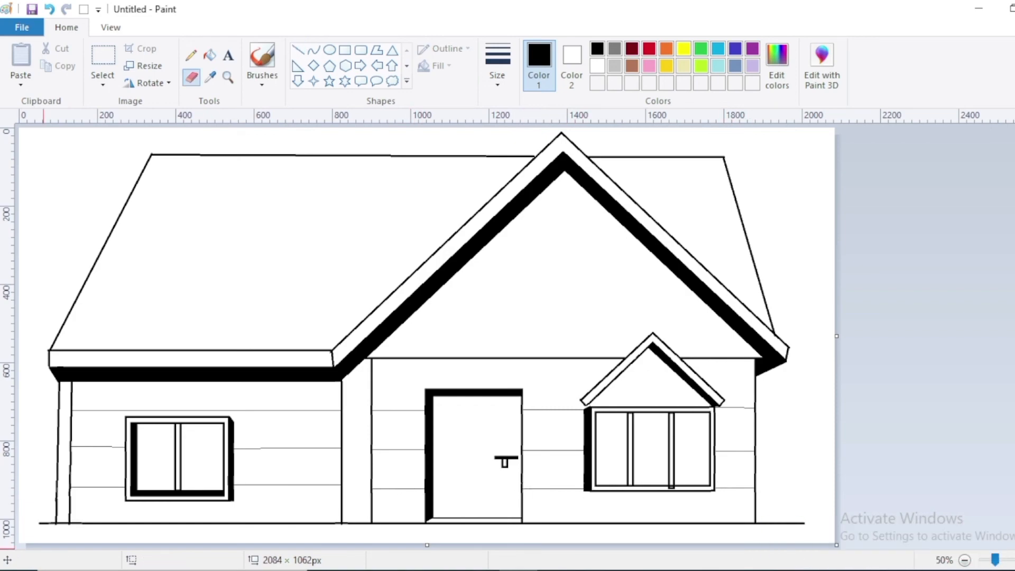